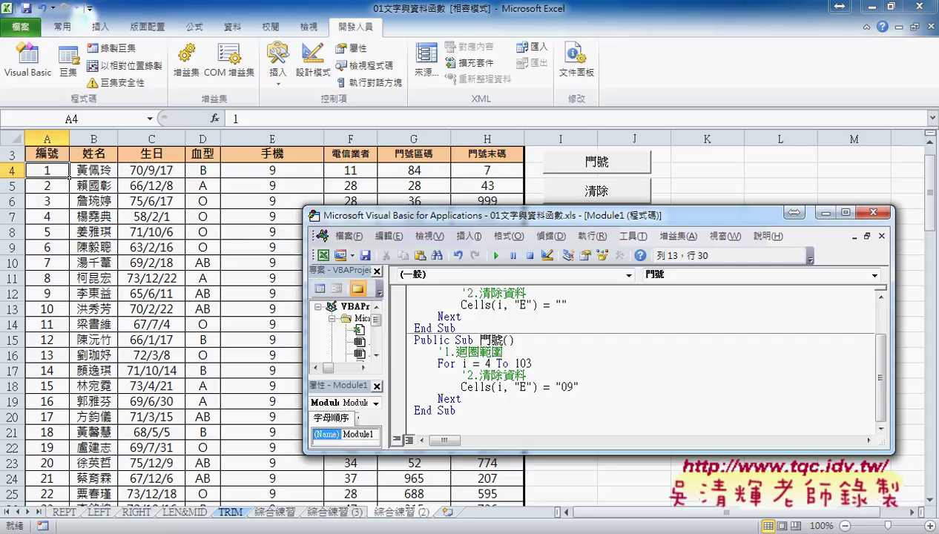
Step: Extend the 門號 assignment after "09" to & Cells(i, "F") & "-" by reusing the existing Cells reference
left_click_drag(579, 386, 585, 388)
left_click(585, 387)
type("&")
left_click_drag(460, 387, 536, 388)
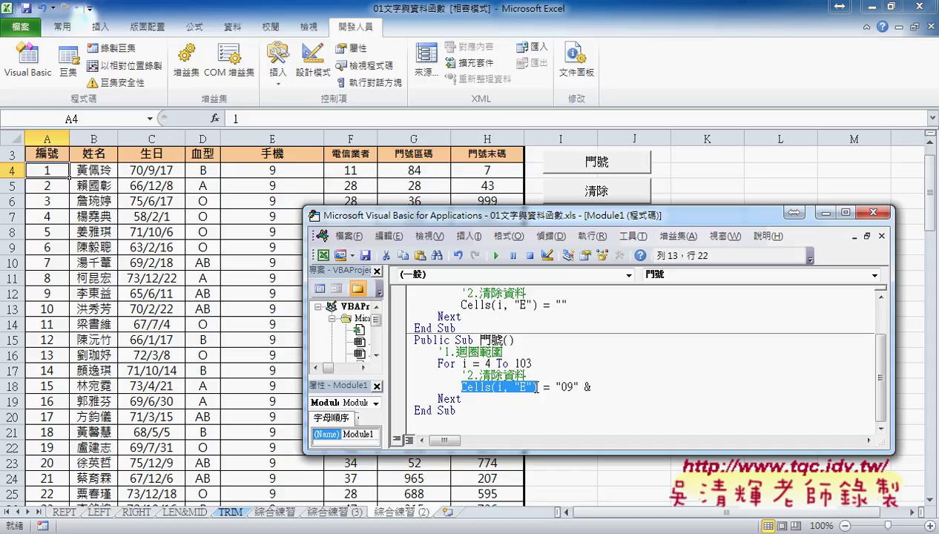
left_click(614, 385)
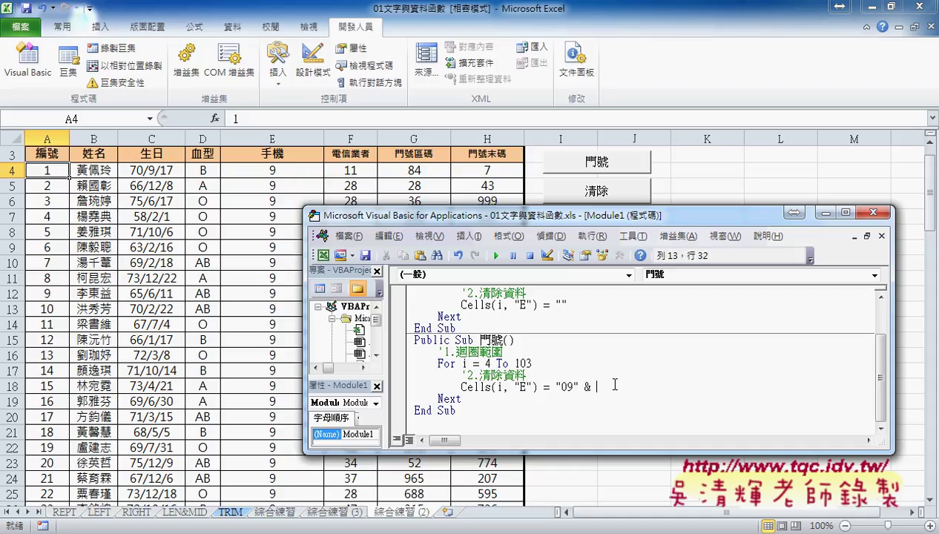
type("Cells(i, \"E\")")
double_click(656, 386)
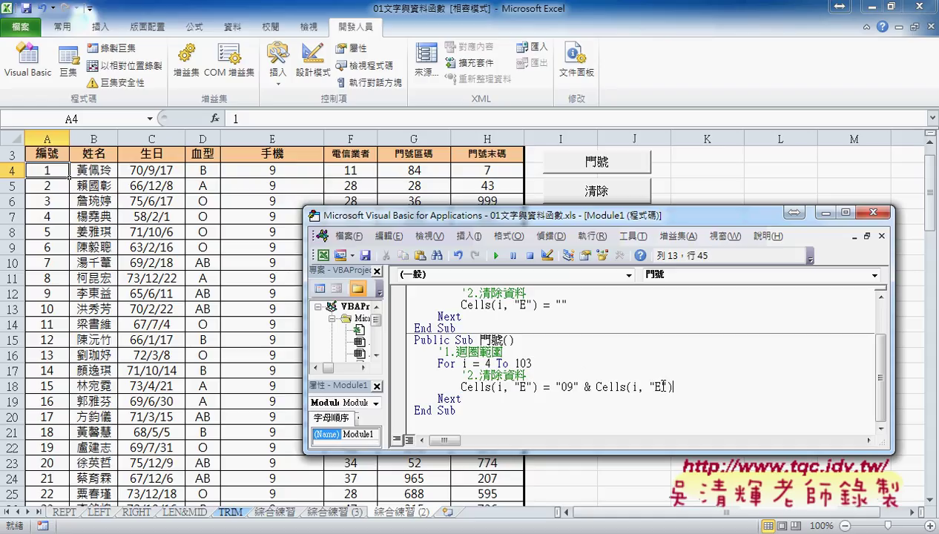
type("F")
type("& ")
type("\"")
type("-\"")
Step: Run the macro to check values like 0911-, then add another & at the line end
left_click(497, 258)
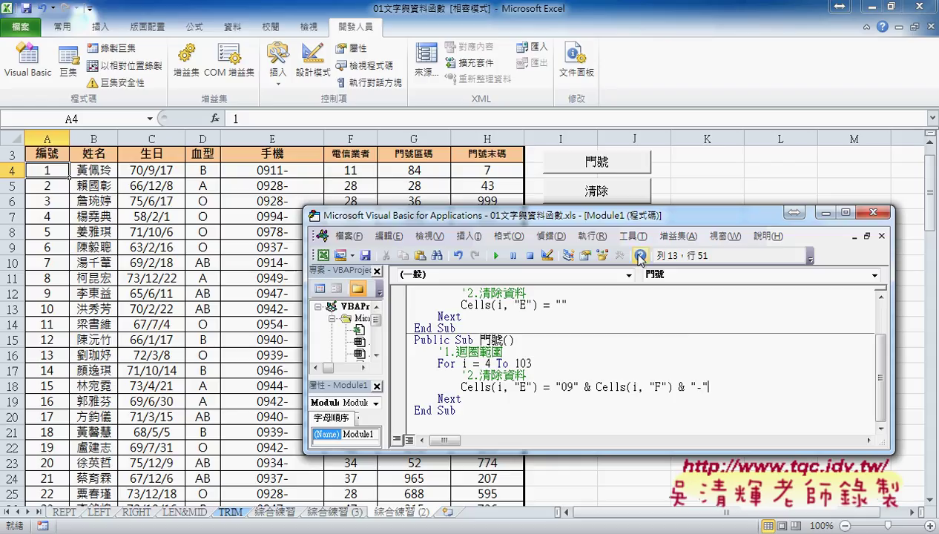
left_click_drag(603, 217, 518, 224)
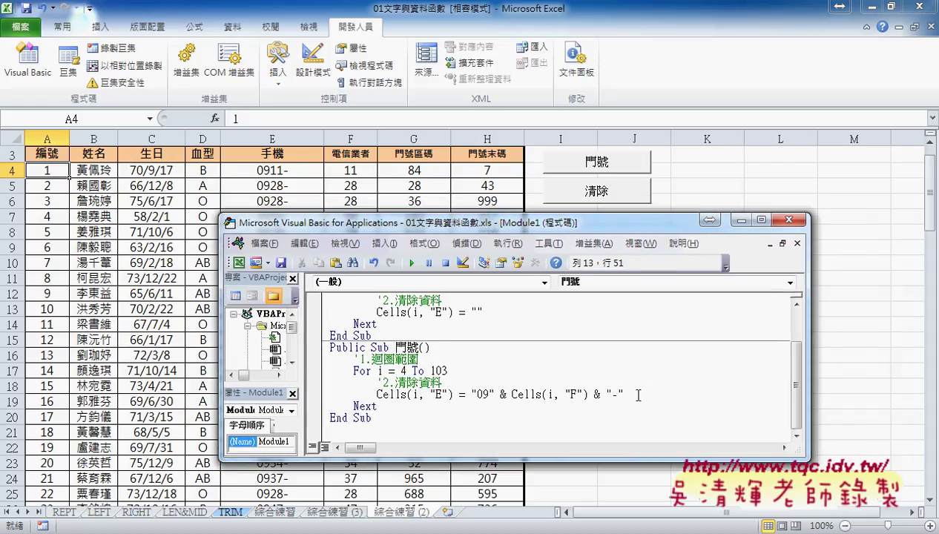
type(" &")
Step: Paste a copy of Cells(i, "F") at the end of the line and select its column letter
left_click_drag(511, 394, 587, 395)
key("ctrl+c")
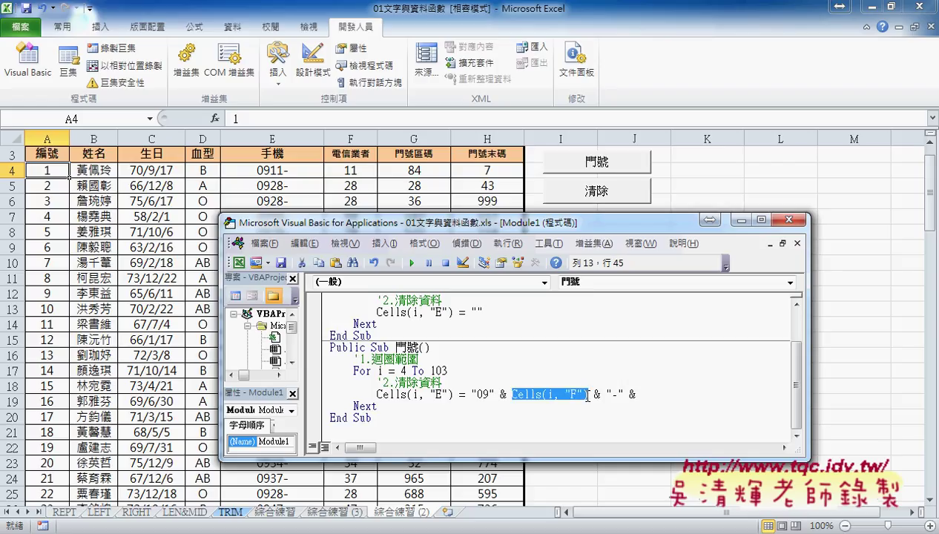
left_click(682, 394)
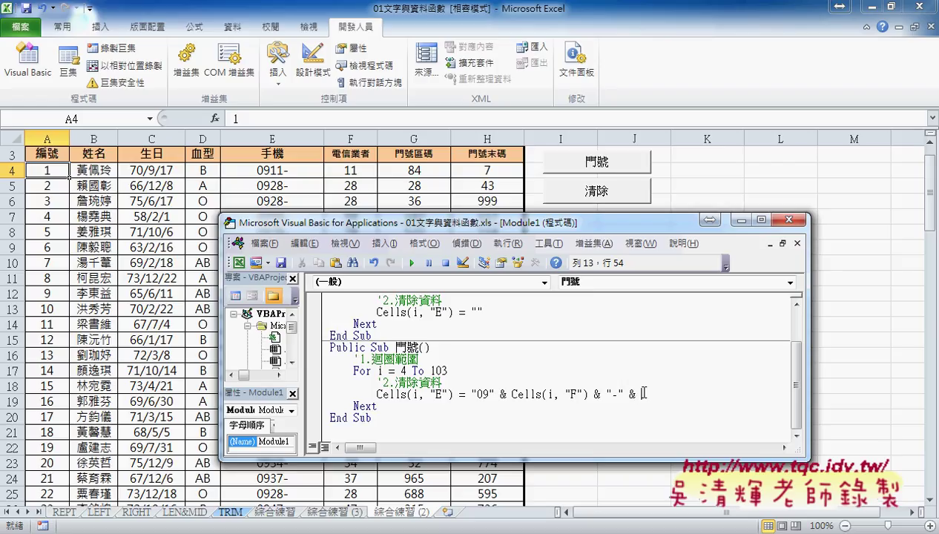
key("ctrl+v")
double_click(702, 394)
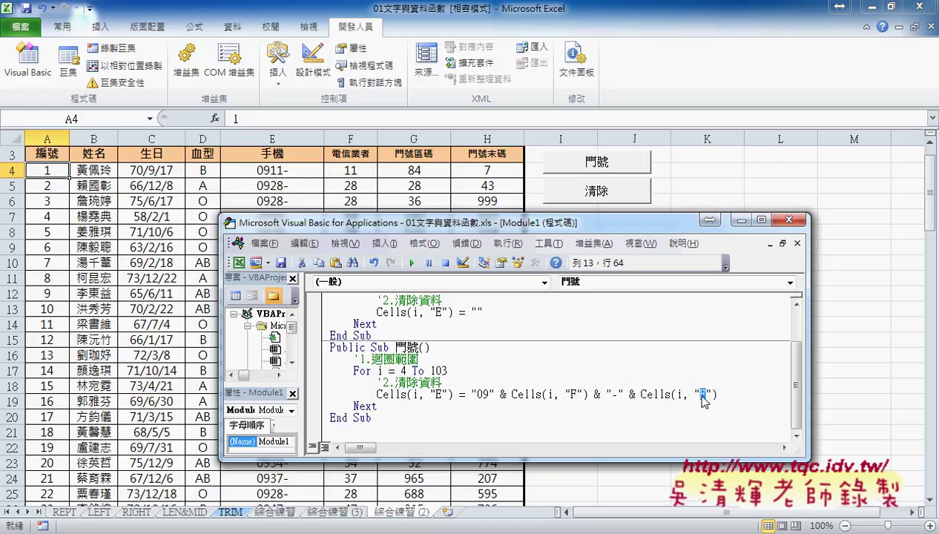
Step: Change the pasted reference to Cells(i, "G") and run the macro, giving numbers like 0911-84
type("G")
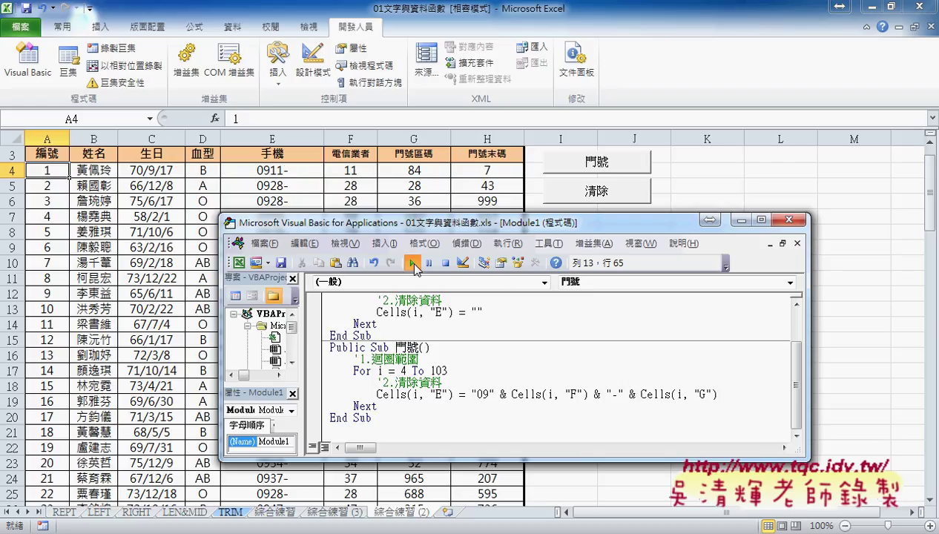
left_click(412, 264)
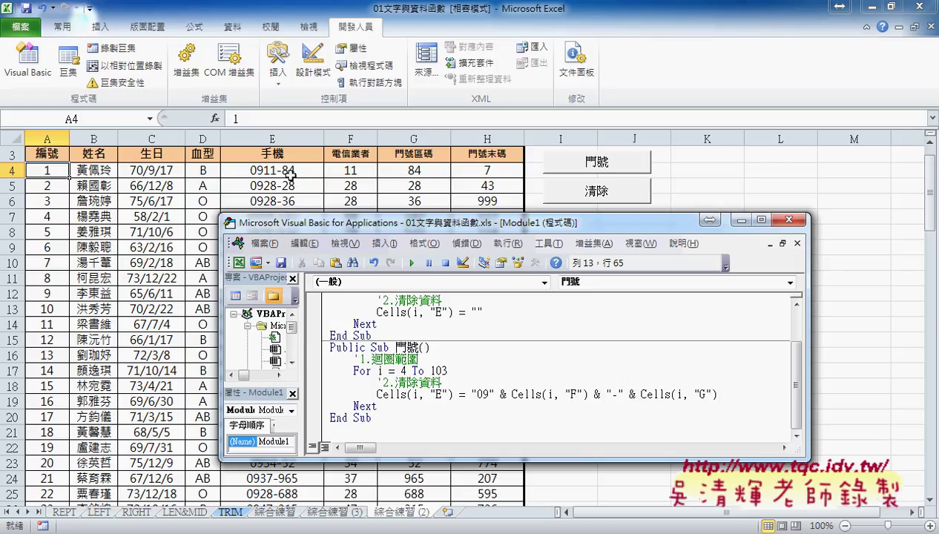
left_click_drag(640, 395, 713, 393)
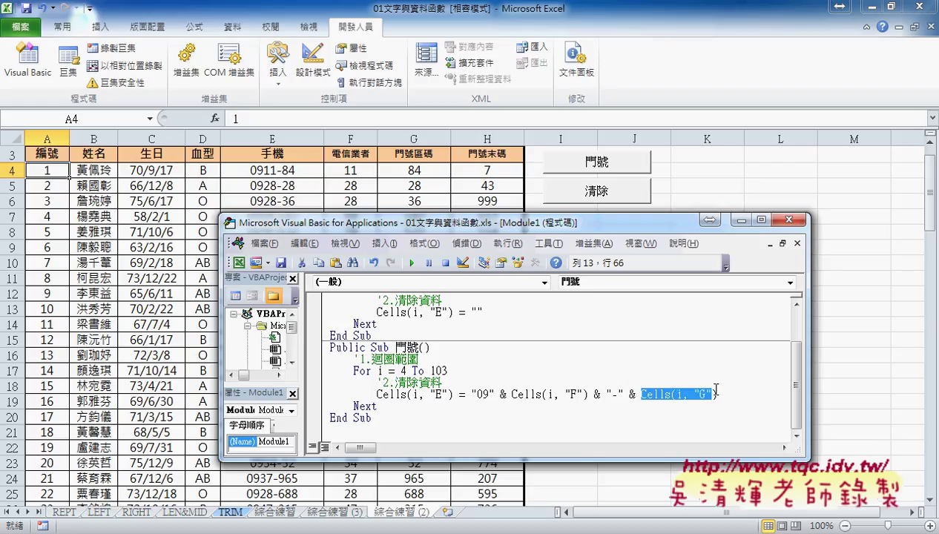
left_click(639, 394)
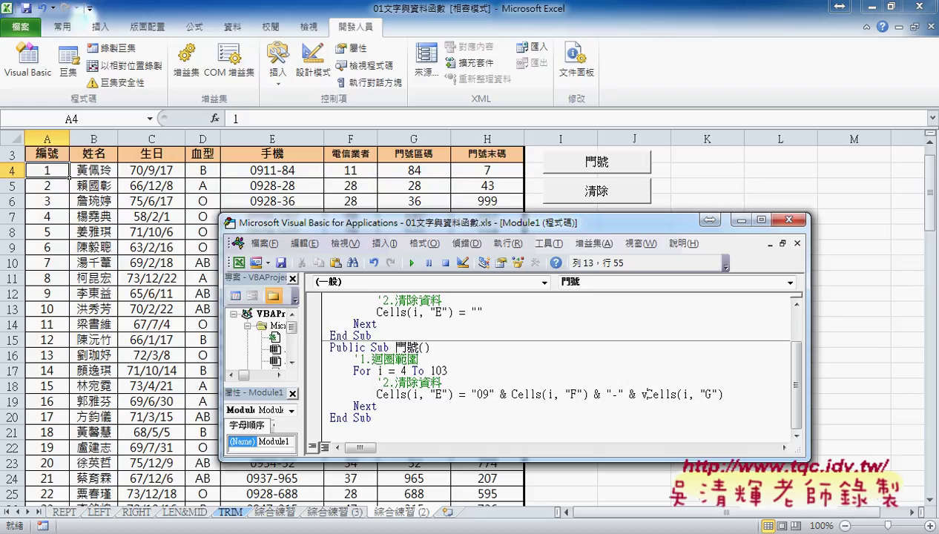
Step: Insert vba.Format before Cells(i, "G") using the member suggestion list
type("vba")
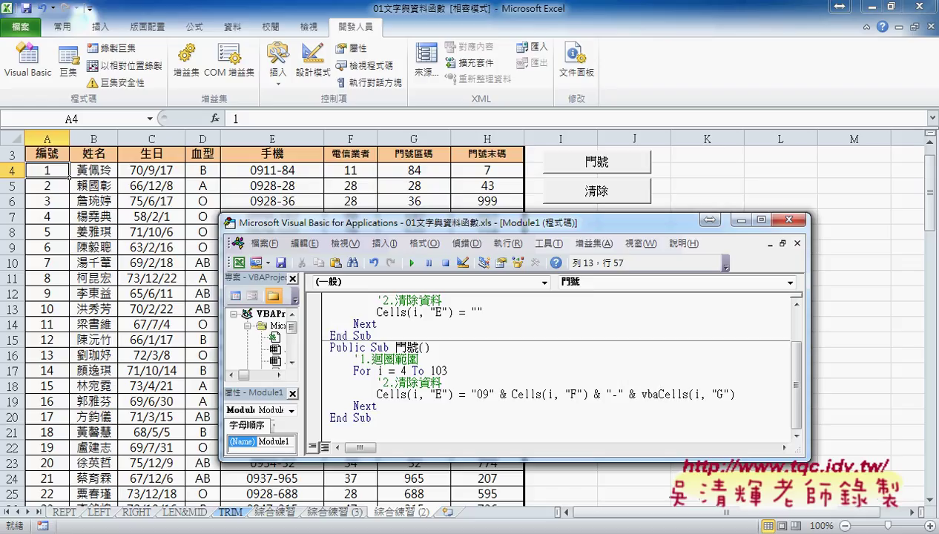
type(".f")
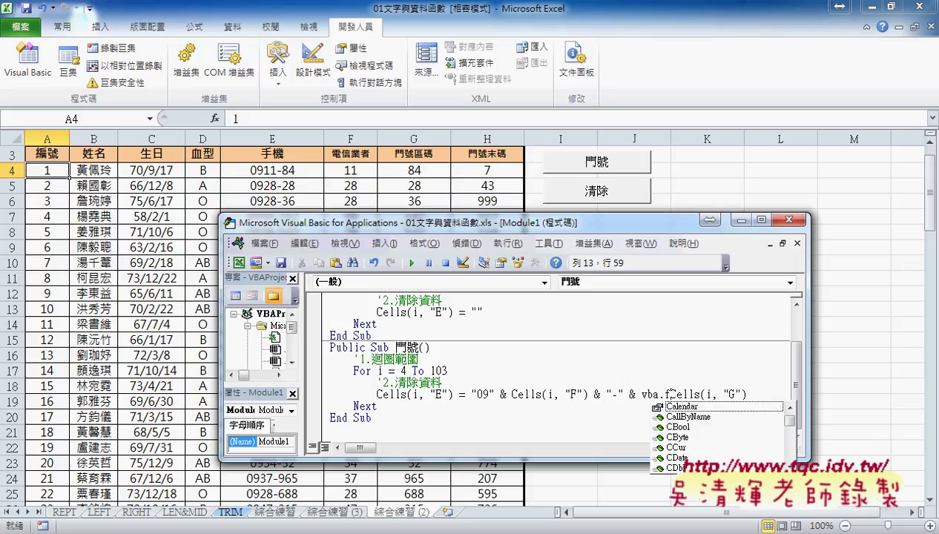
key("Down")
key("Down")
key("Down")
key("Down")
key("Down")
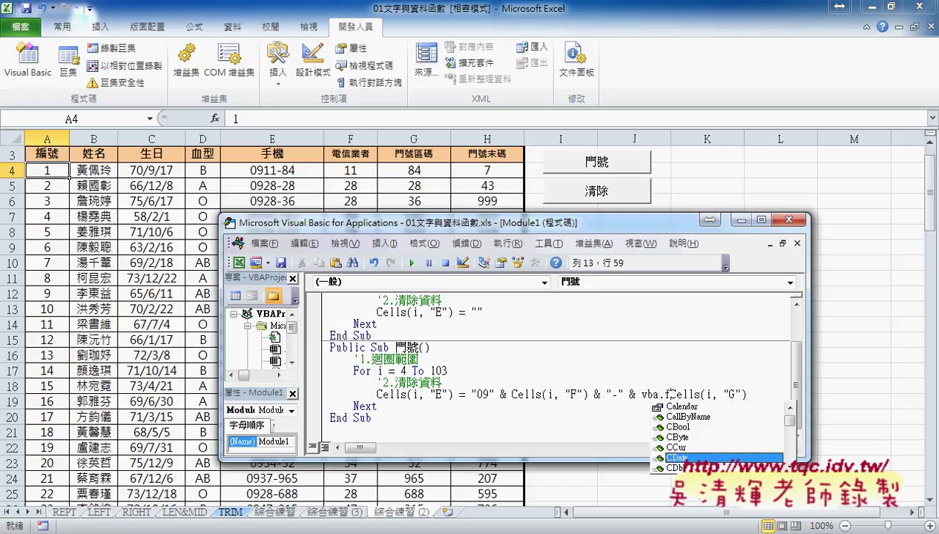
key("Down")
key("Down")
key("Down")
key("Down")
key("Down")
key("Down")
key("Down")
key("Down")
key("Down")
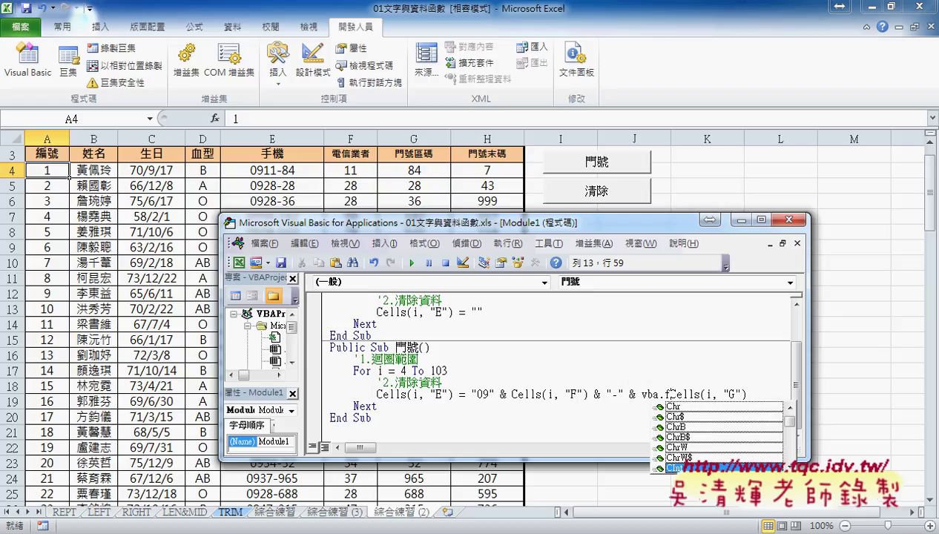
key("Down")
key("Down")
key("Down")
key("Down")
key("Down")
key("Down")
key("Down")
key("Down")
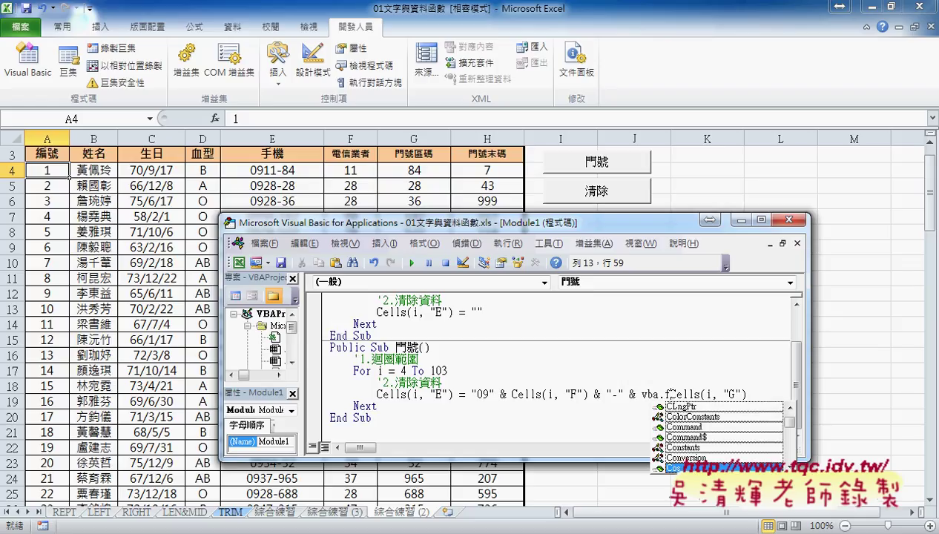
key("Tab")
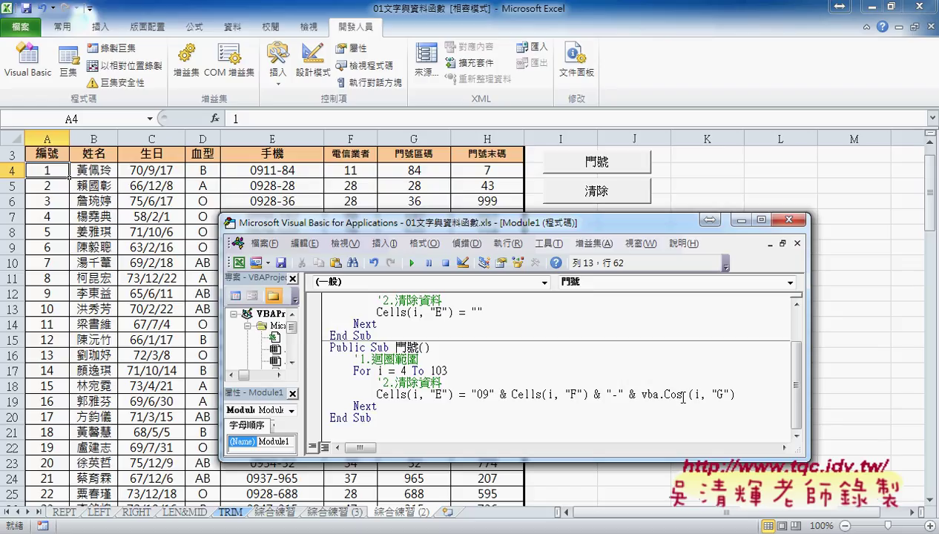
key("BackSpace")
key("BackSpace")
key("BackSpace")
key("BackSpace")
key("Left")
key("Left")
key("Left")
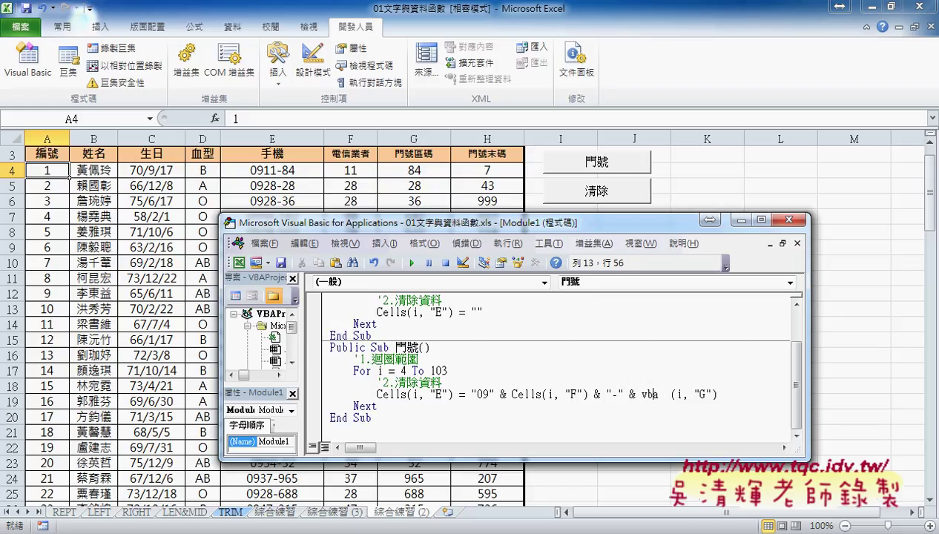
key("Right")
type(".f")
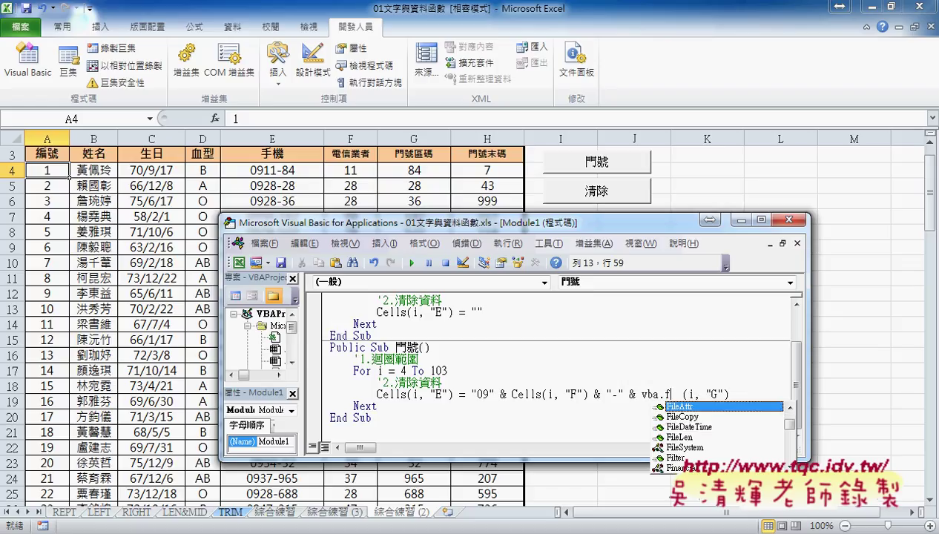
type("ormat")
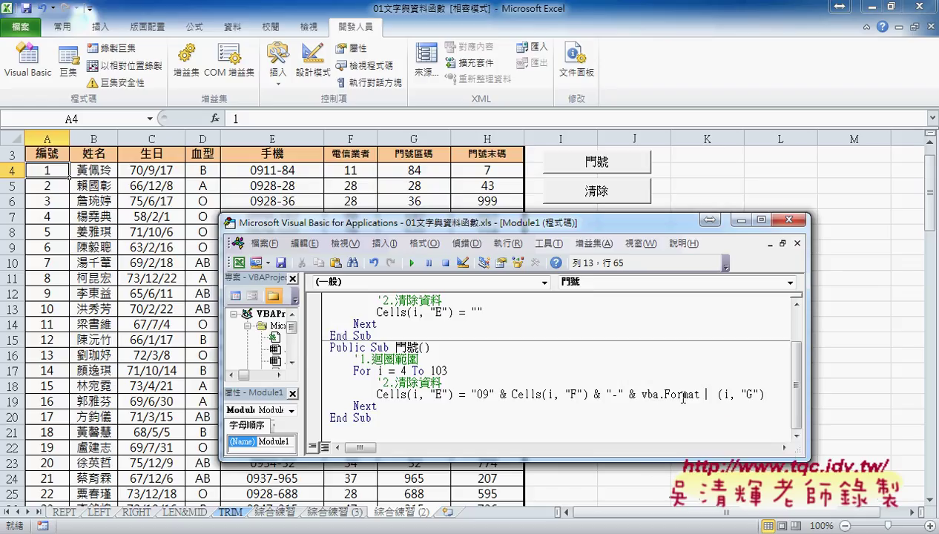
Step: Complete it as Format(cells(i, "G"), "000") and delete the vba. qualifier
key("Delete")
key("Left")
type("(")
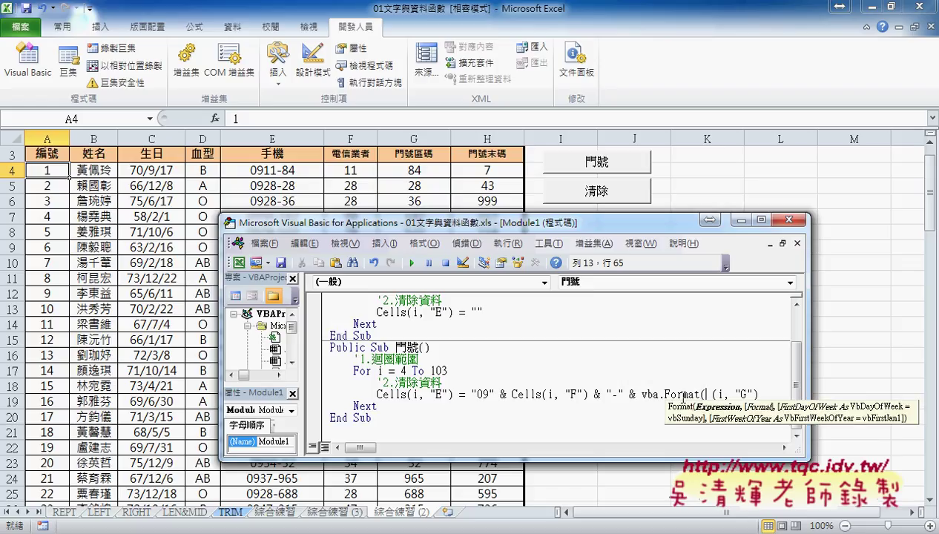
key("Right")
type("cel")
type("ls")
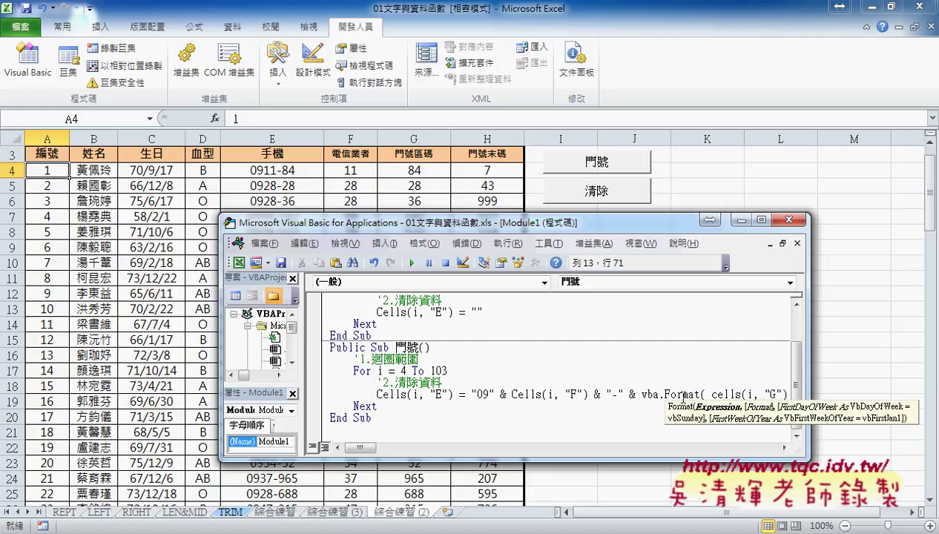
key("End")
left_click_drag(809, 370, 913, 379)
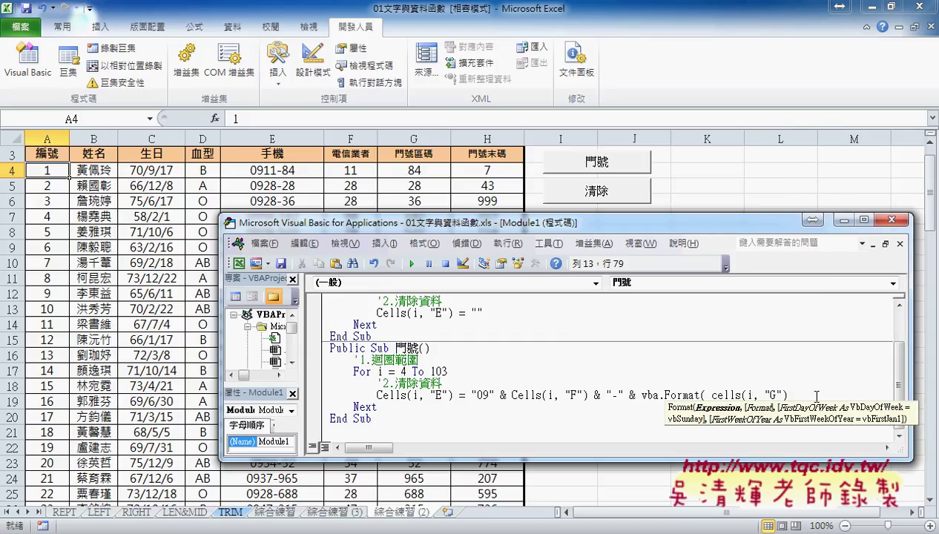
type(",\"")
type("000\"")
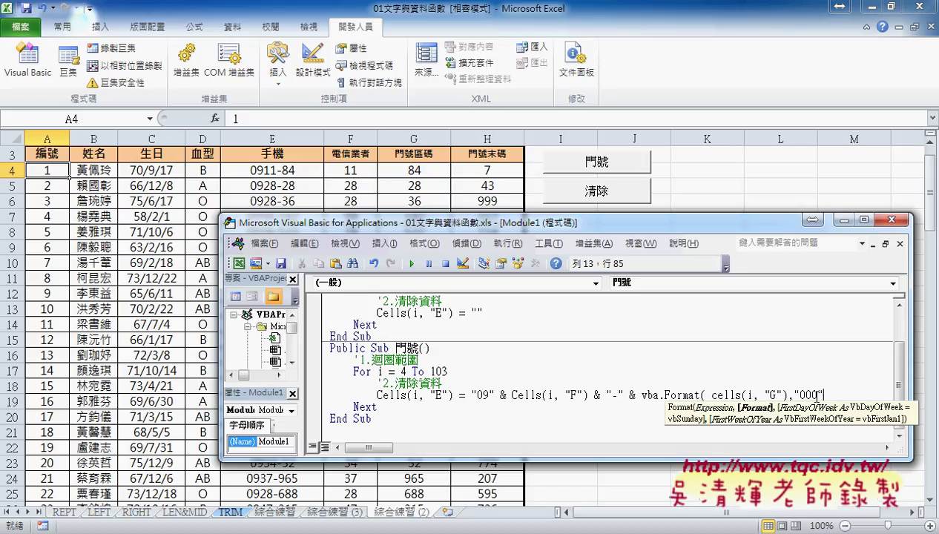
type(")")
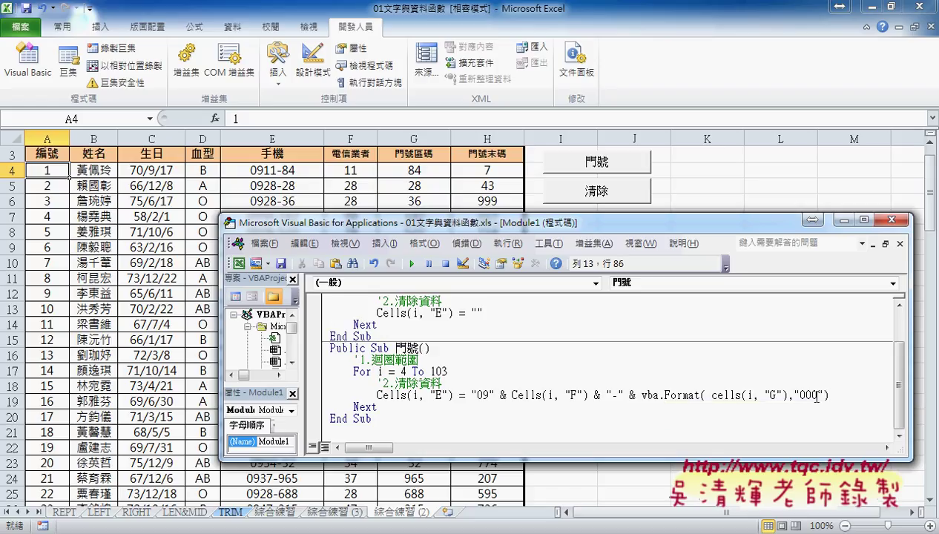
left_click_drag(828, 396, 642, 395)
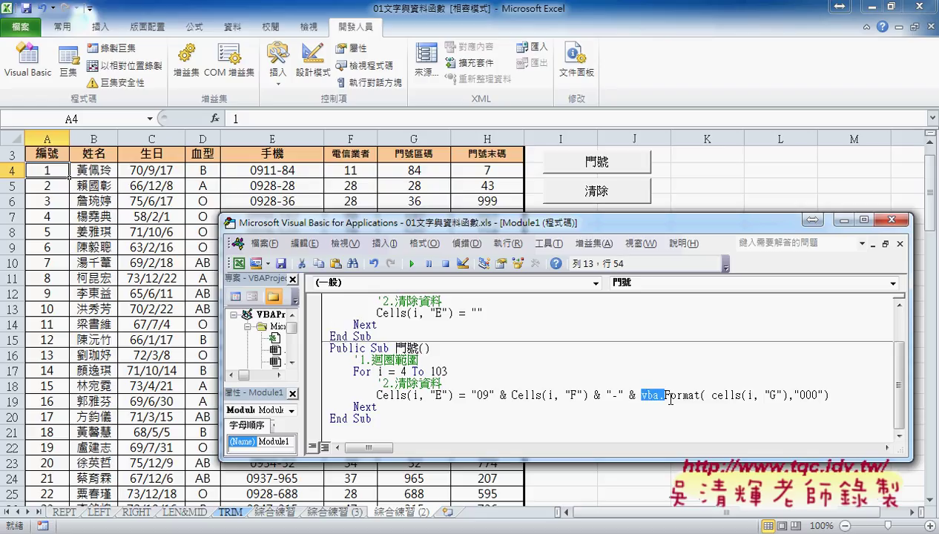
key("Delete")
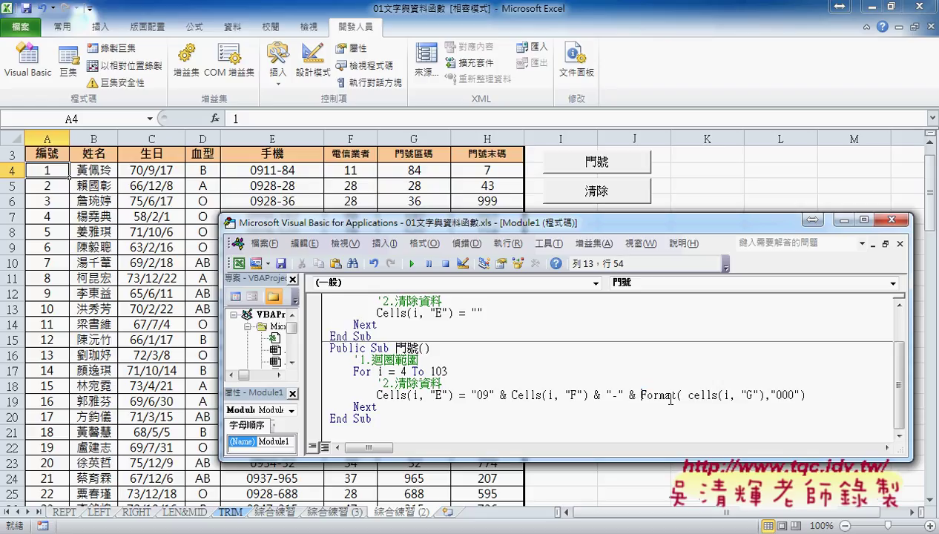
Step: Run the macro to get padded numbers like 0911-084, then move and widen the editor window
left_click(415, 263)
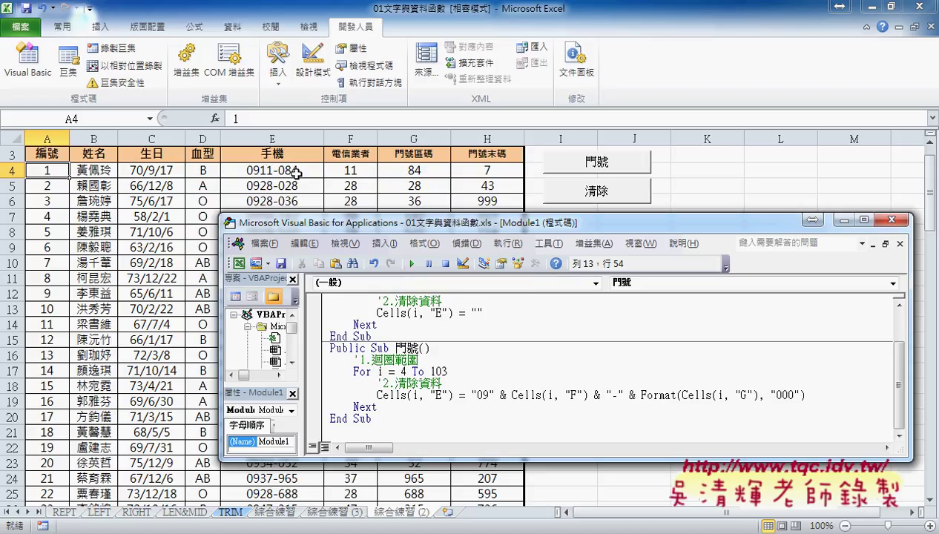
left_click_drag(350, 222, 236, 220)
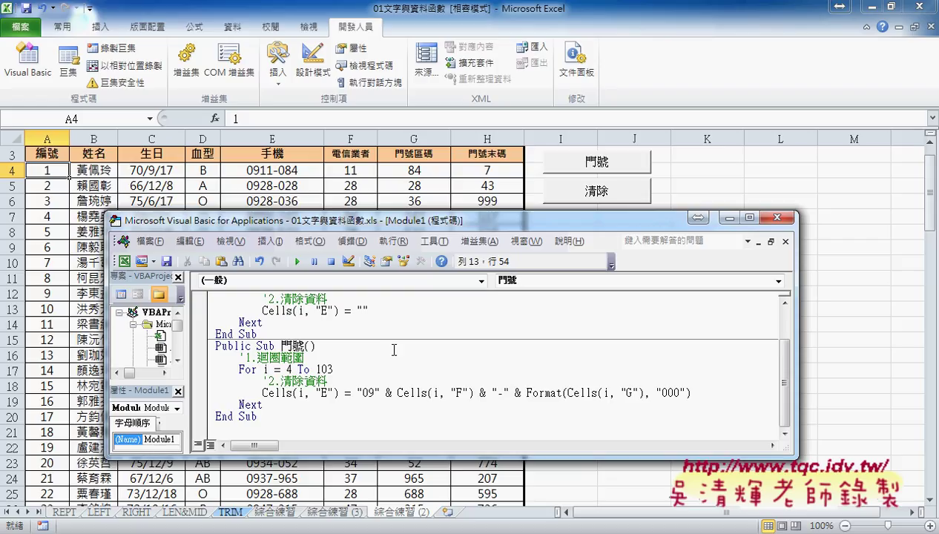
left_click_drag(796, 390, 909, 390)
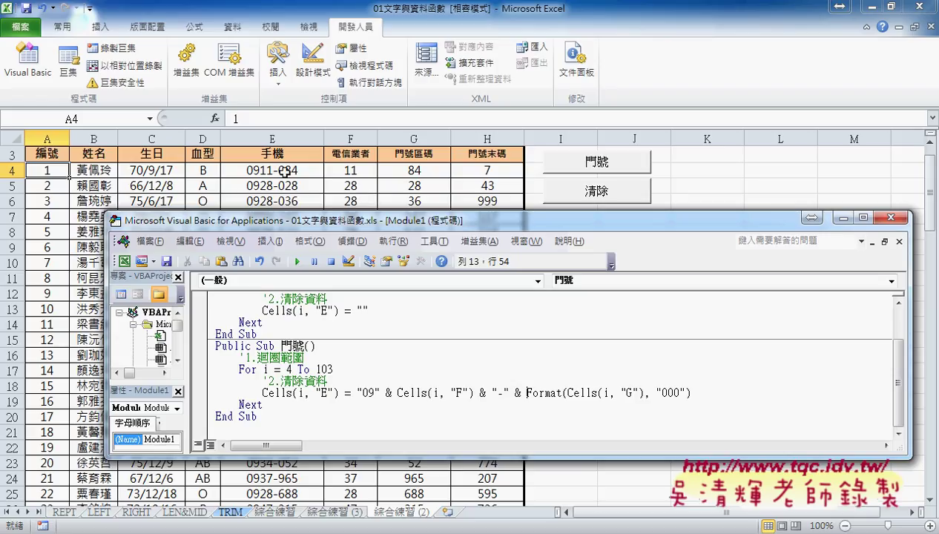
Step: Append a copy of & "-" & Format(Cells(i, "G"), "000") with G changed to H
double_click(478, 393)
left_click_drag(481, 392, 690, 392)
key("ctrl+c")
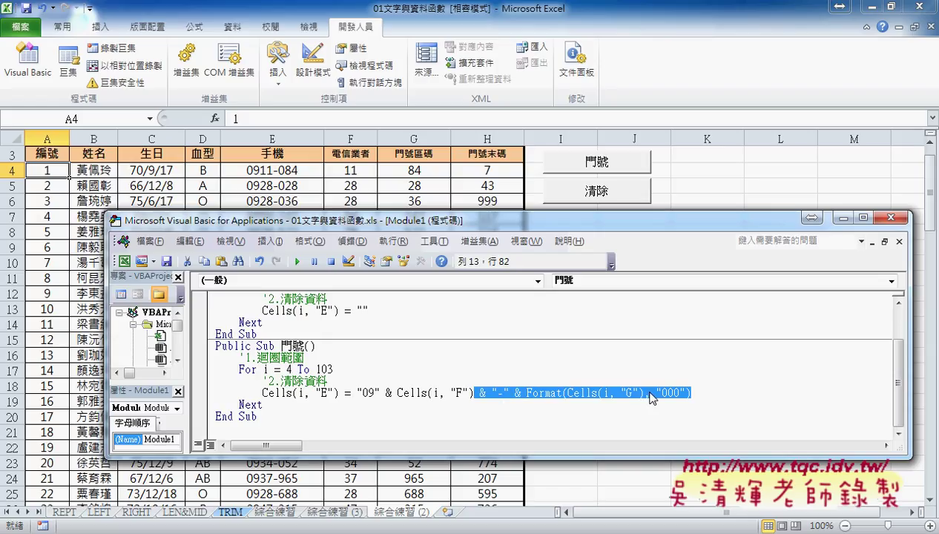
left_click(707, 390)
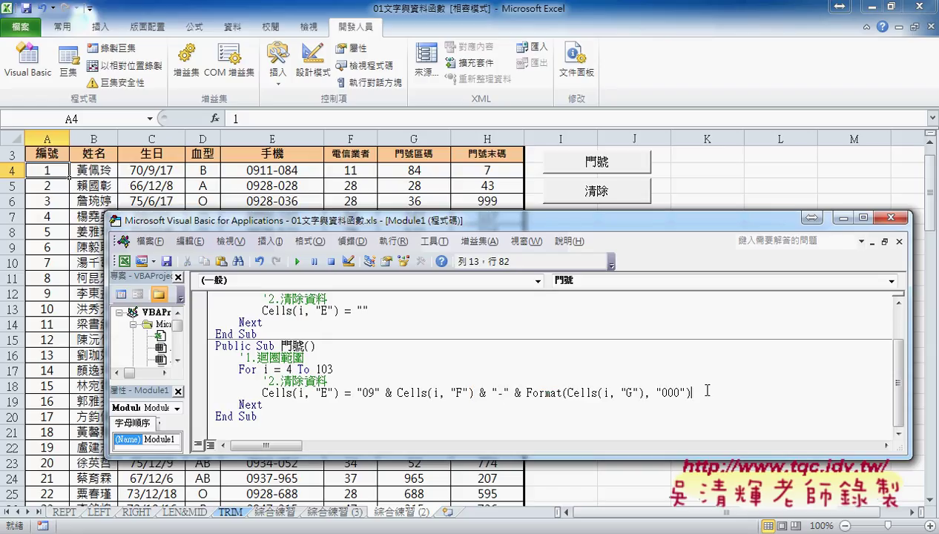
key("ctrl+v")
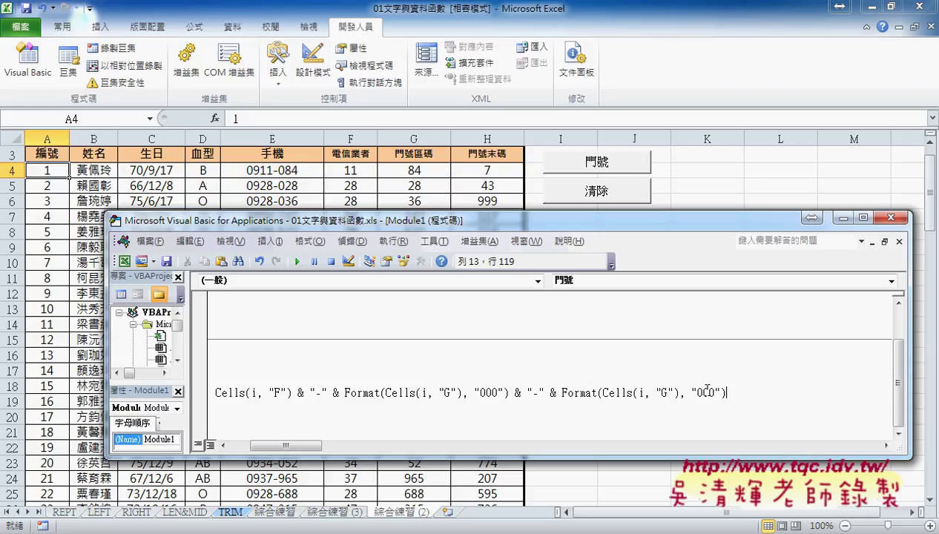
left_click(666, 393)
key("shift+Left")
type("H")
left_click(298, 262)
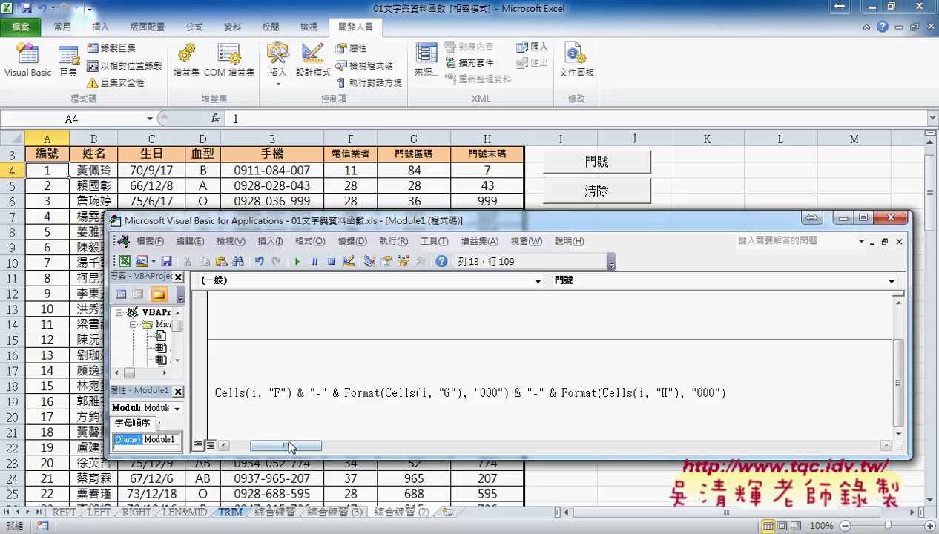
left_click_drag(271, 446, 251, 449)
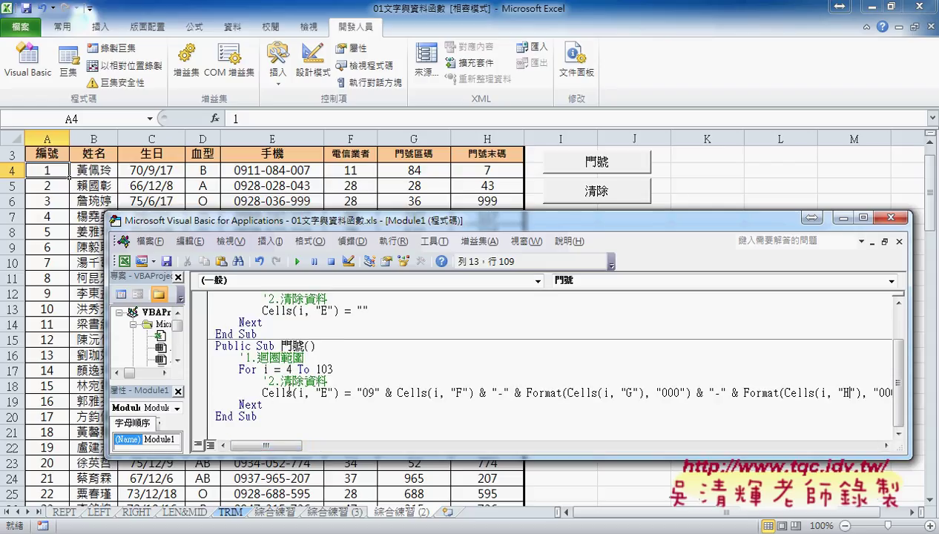
scroll(345, 448, "up", 1)
left_click_drag(349, 459, 351, 503)
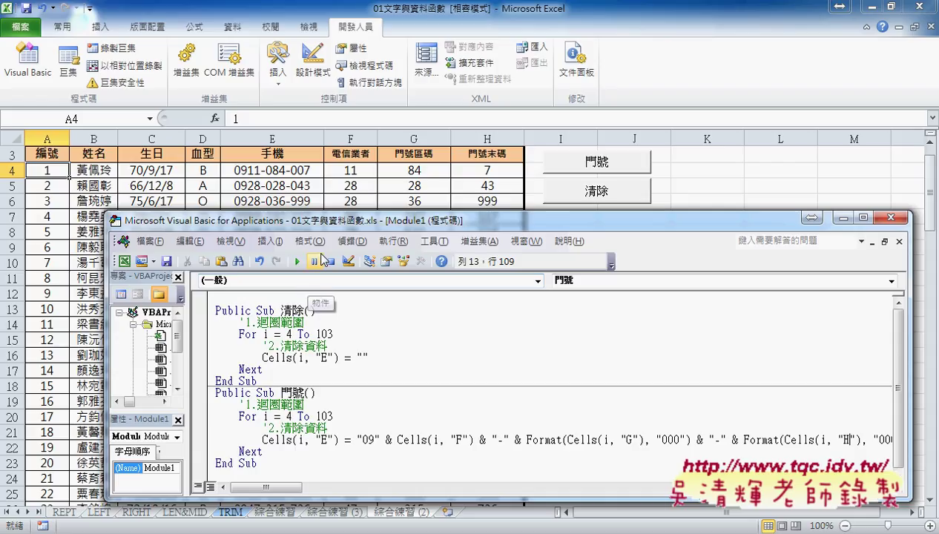
Step: Move and widen the editor to show the whole line, then highlight the 清除 sub
left_click_drag(660, 224, 646, 213)
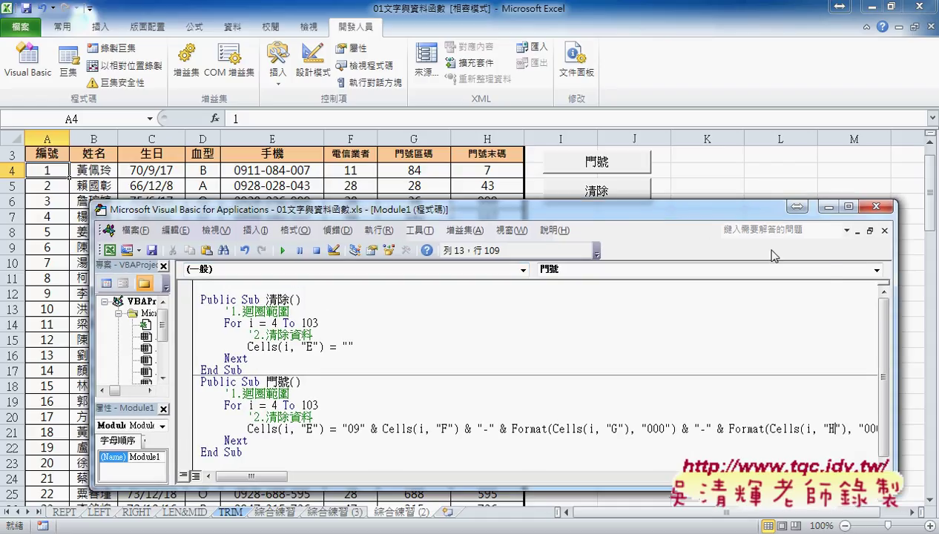
left_click_drag(894, 274, 926, 276)
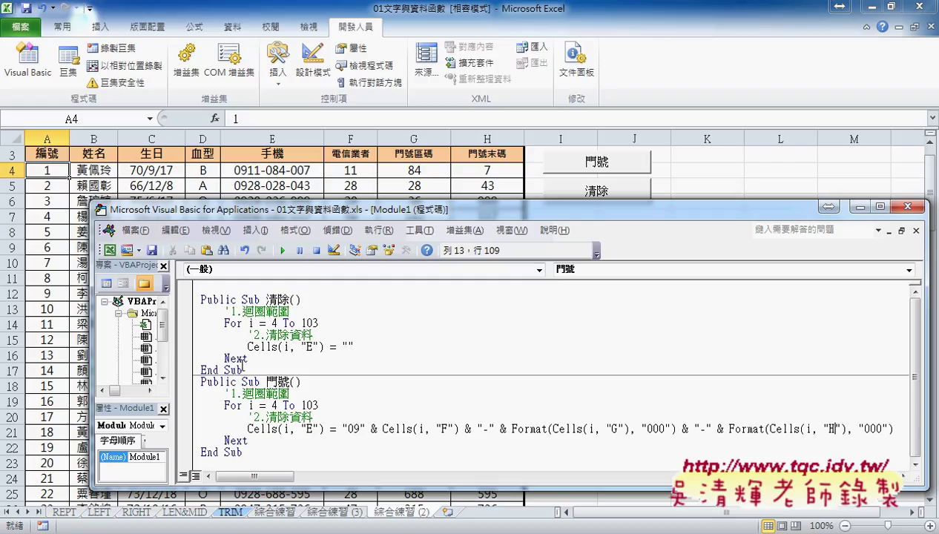
left_click_drag(244, 369, 195, 298)
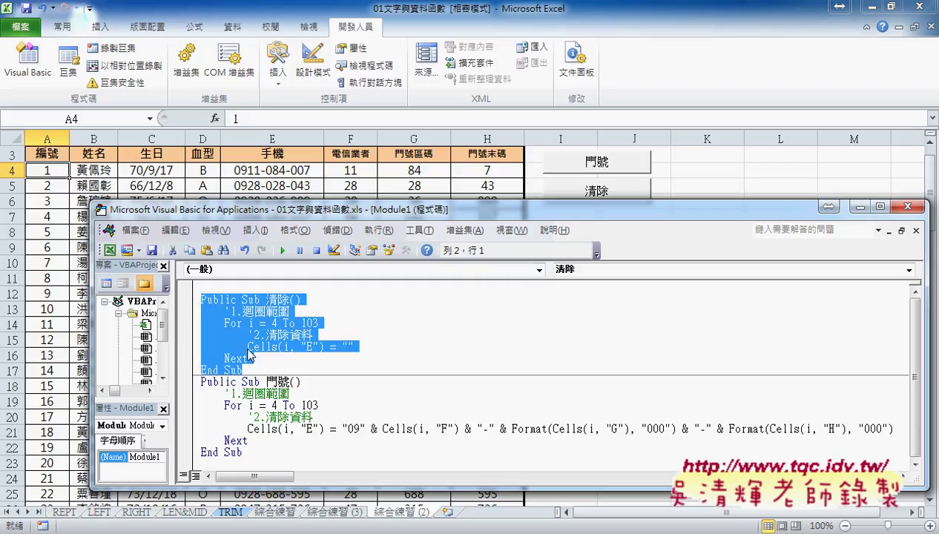
Step: Highlight the 門號 sub name, the column E expression and the Cells reference inside Format
left_click(267, 416)
left_click_drag(290, 381, 266, 381)
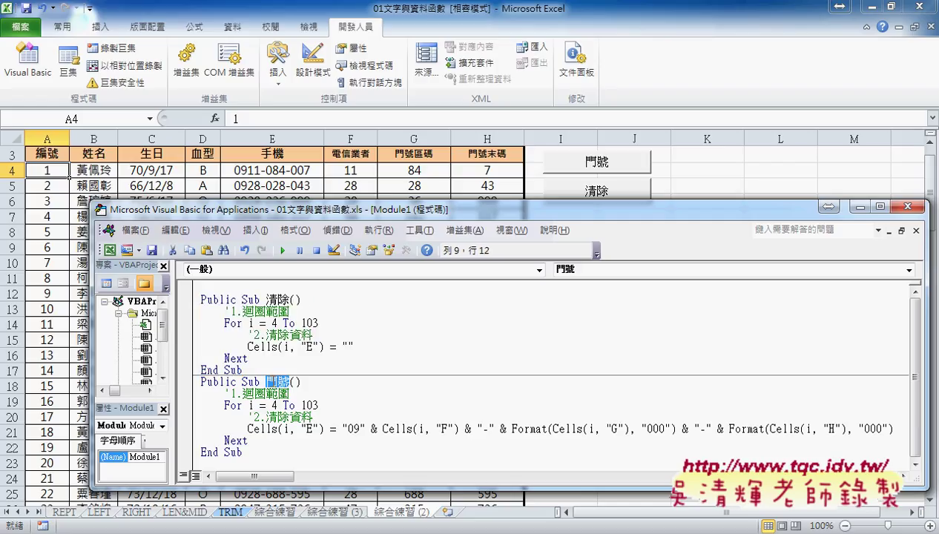
mouse_move(342, 428)
left_mouse_down()
mouse_move(909, 434)
mouse_move(901, 431)
left_mouse_up()
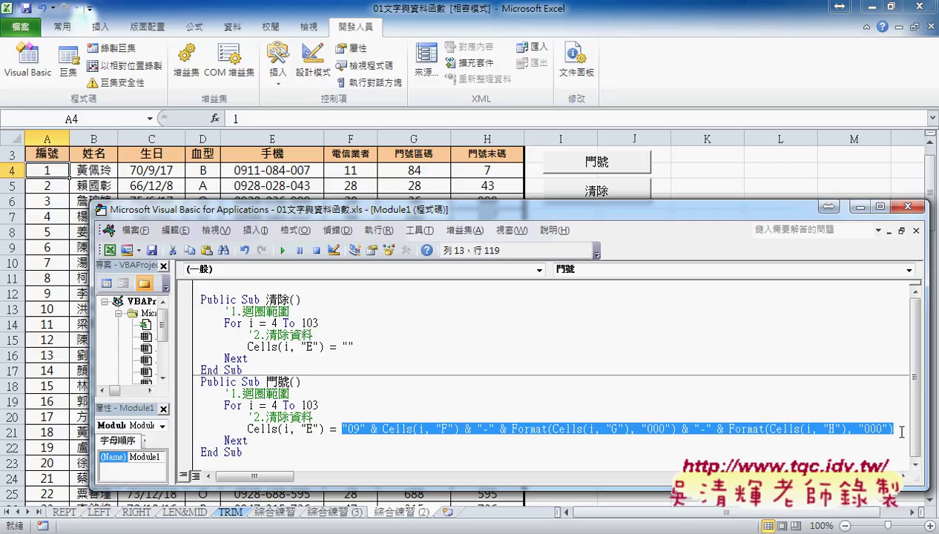
left_click(591, 418)
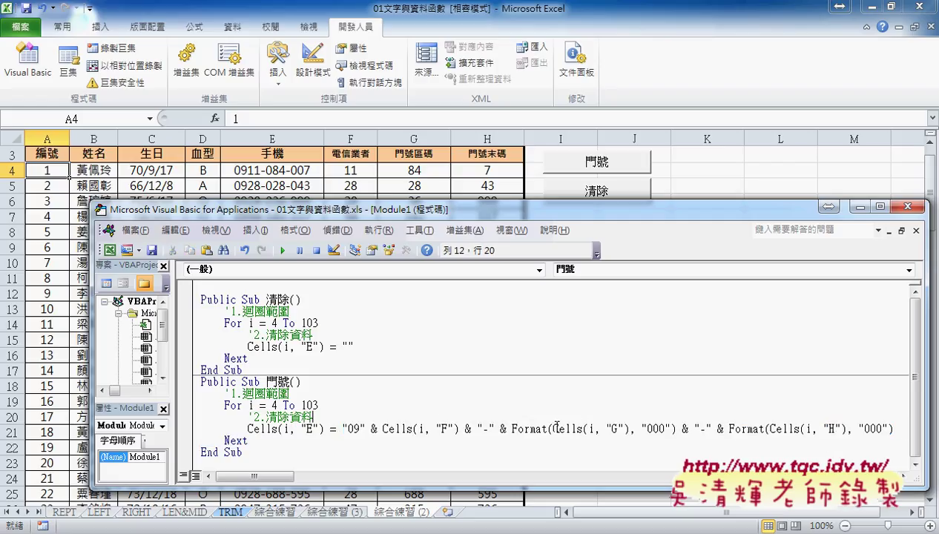
left_click_drag(552, 428, 582, 426)
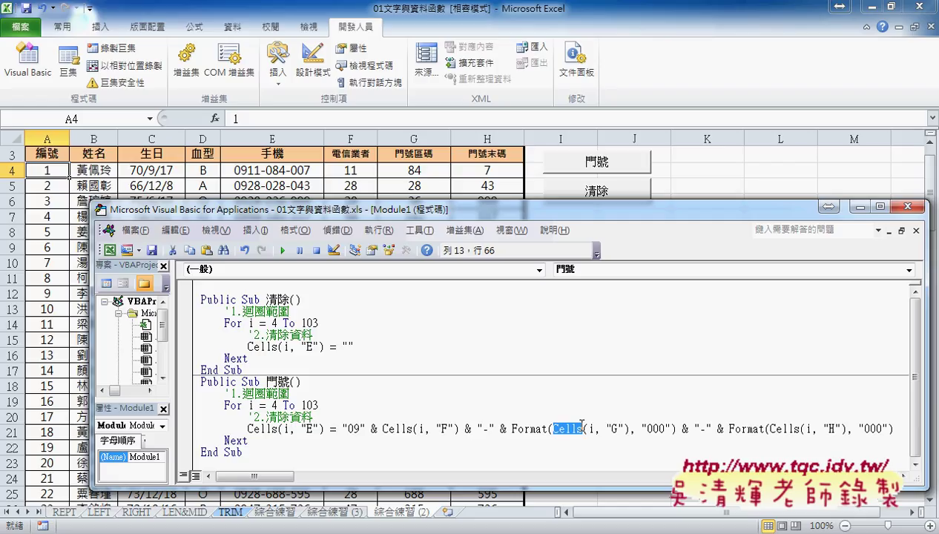
mouse_move(582, 425)
left_mouse_down()
mouse_move(374, 443)
mouse_move(506, 429)
left_mouse_up()
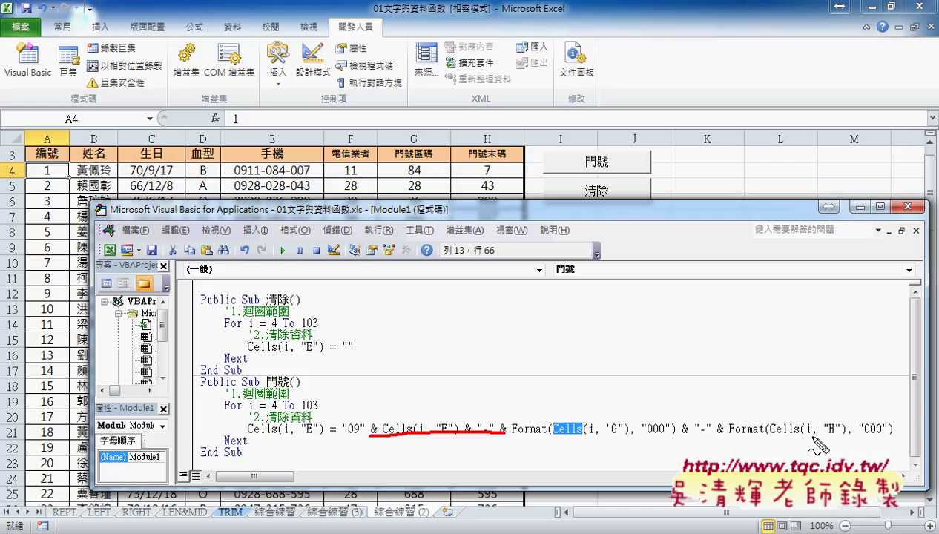
left_click_drag(827, 443, 673, 445)
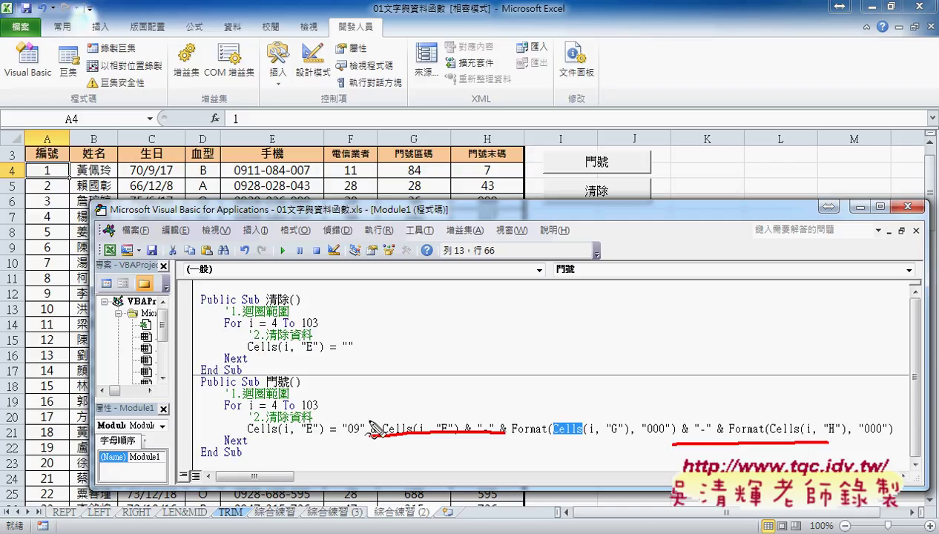
mouse_move(402, 416)
left_mouse_down()
mouse_move(286, 426)
mouse_move(325, 438)
left_mouse_up()
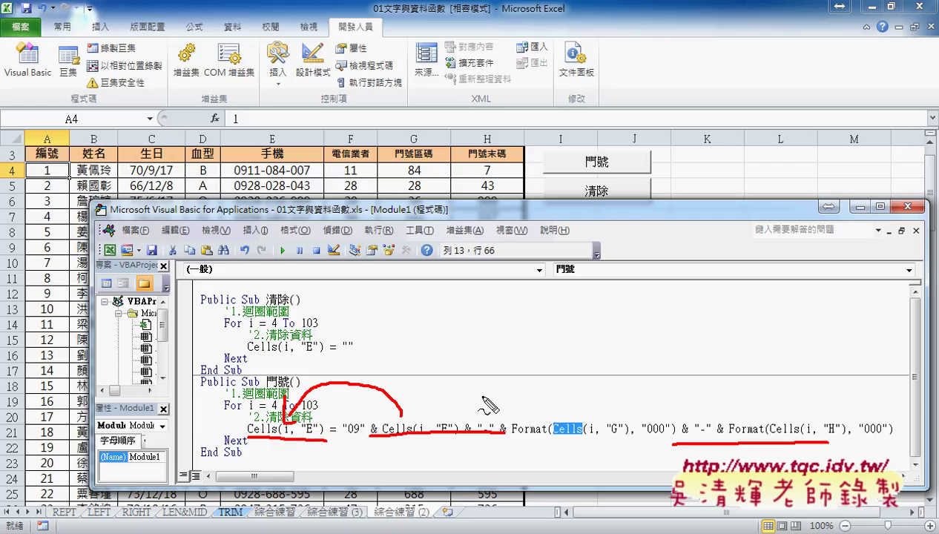
mouse_move(440, 301)
left_mouse_down()
mouse_move(475, 322)
mouse_move(519, 304)
mouse_move(547, 314)
left_mouse_up()
mouse_move(561, 304)
left_mouse_down()
mouse_move(580, 302)
mouse_move(571, 312)
mouse_move(609, 321)
mouse_move(547, 324)
left_mouse_up()
mouse_move(573, 263)
left_mouse_down()
mouse_move(482, 288)
mouse_move(528, 287)
left_mouse_up()
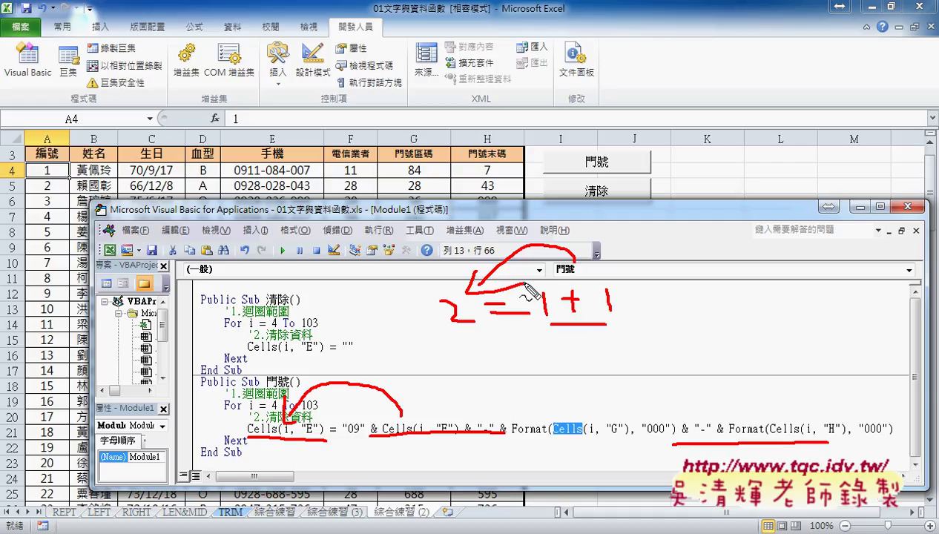